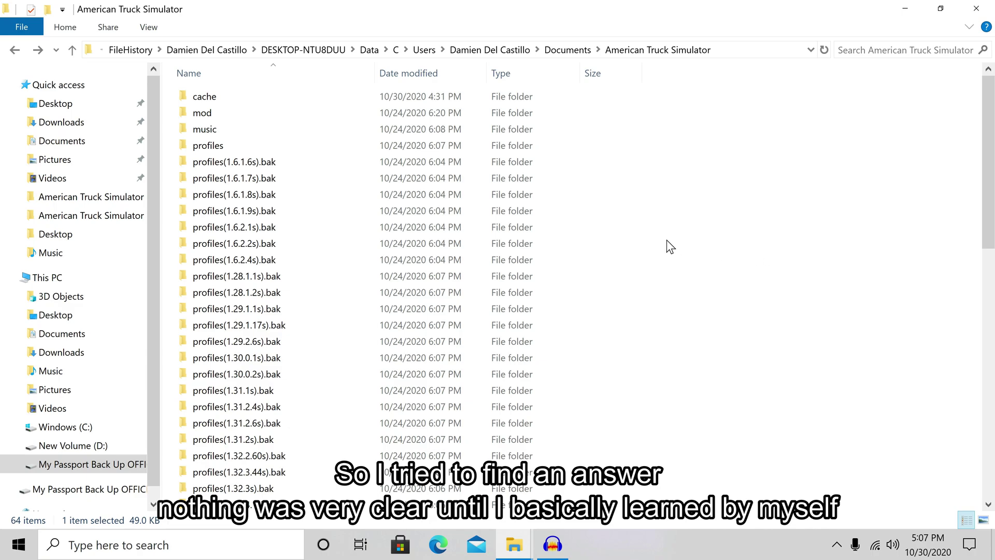
scroll(511, 334, "down", 6)
scroll(411, 382, "down", 3)
scroll(400, 402, "down", 4)
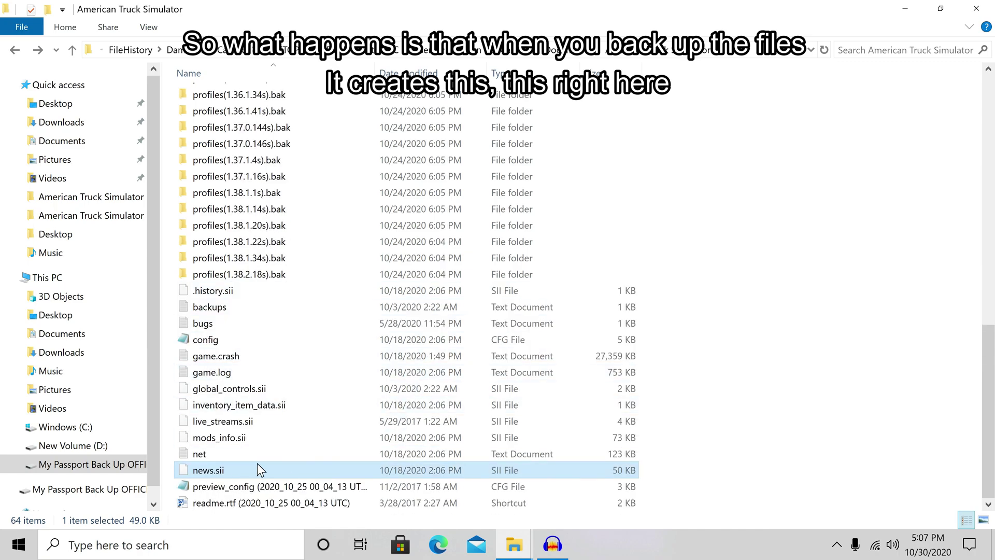
Delete the backup timestamp from the preview_config file name.
left_click(272, 492)
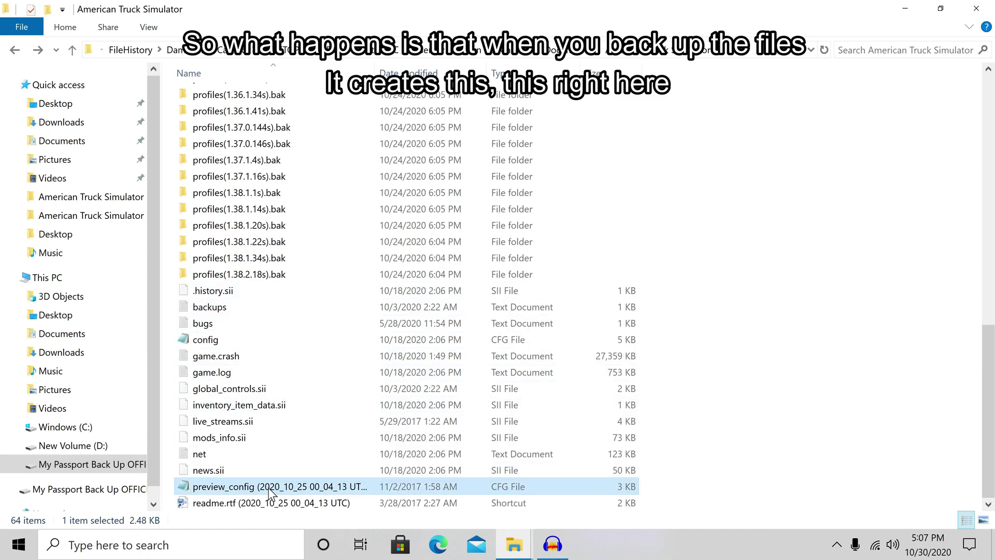
left_click(270, 493)
left_click_drag(258, 487, 374, 487)
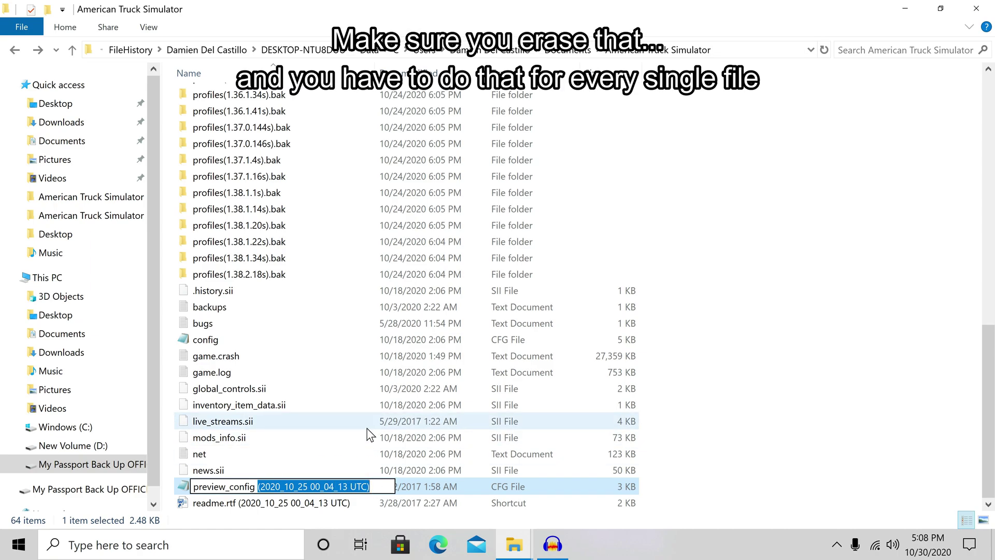
key("BackSpace")
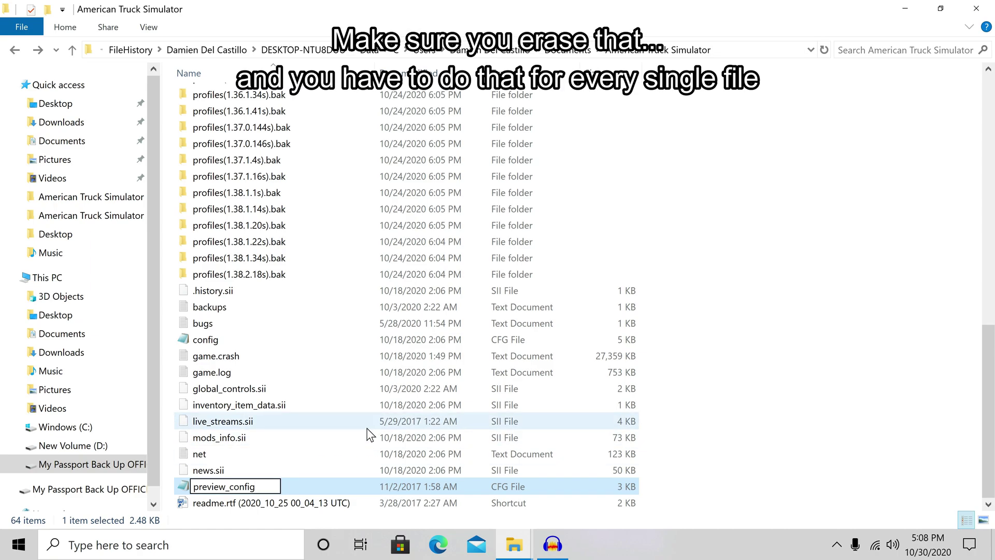
key("Return")
Delete the backup timestamp from the readme.rtf shortcut name.
left_click(259, 507)
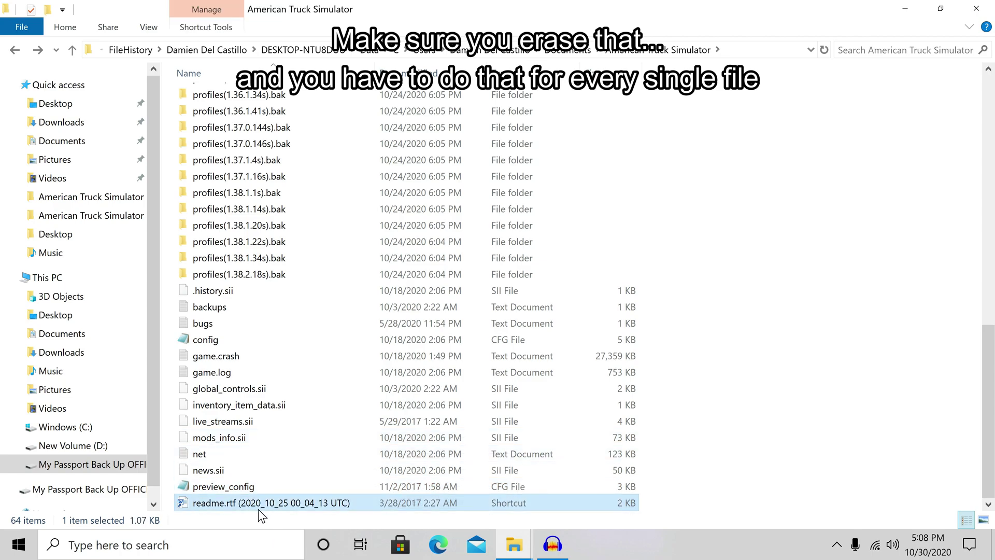
left_click(247, 506)
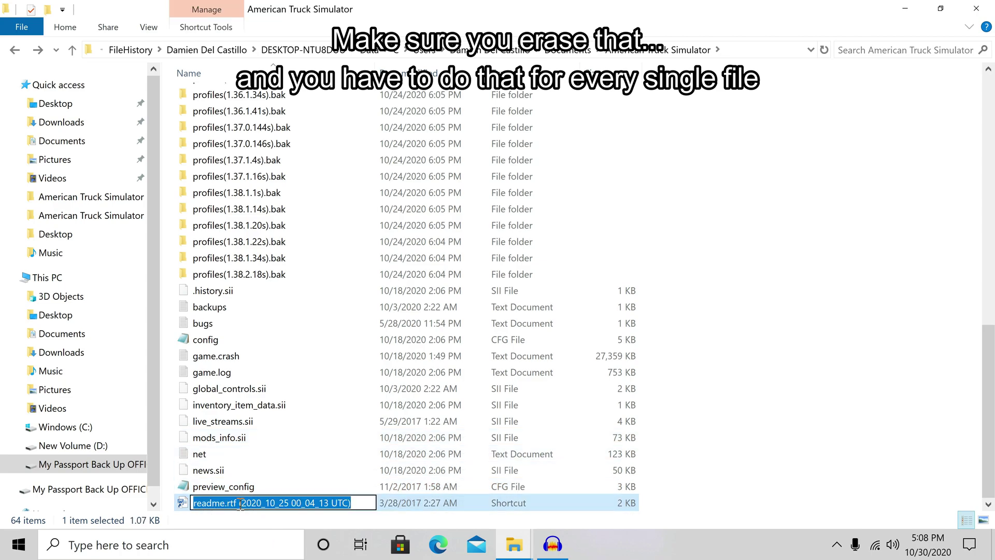
left_click_drag(240, 503, 354, 503)
key("BackSpace")
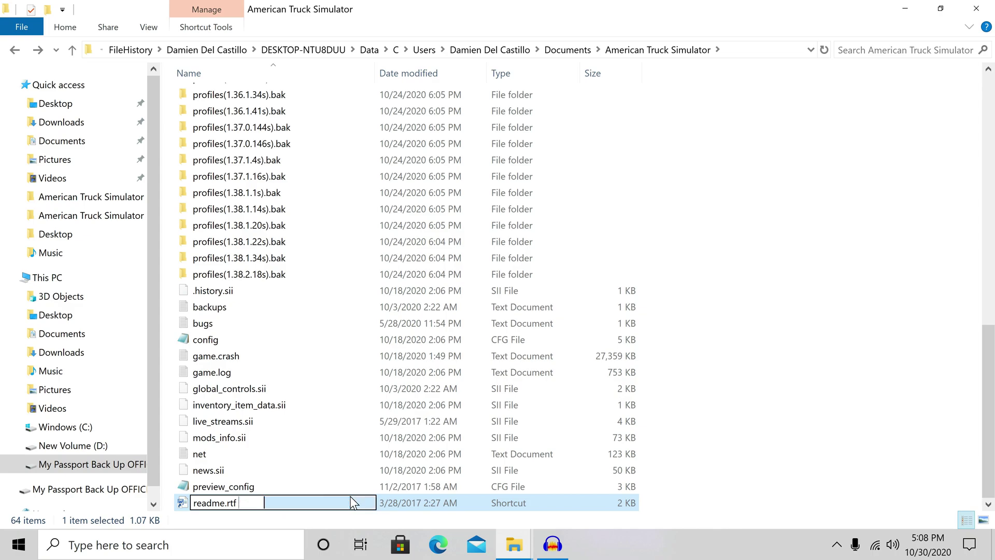
key("Return")
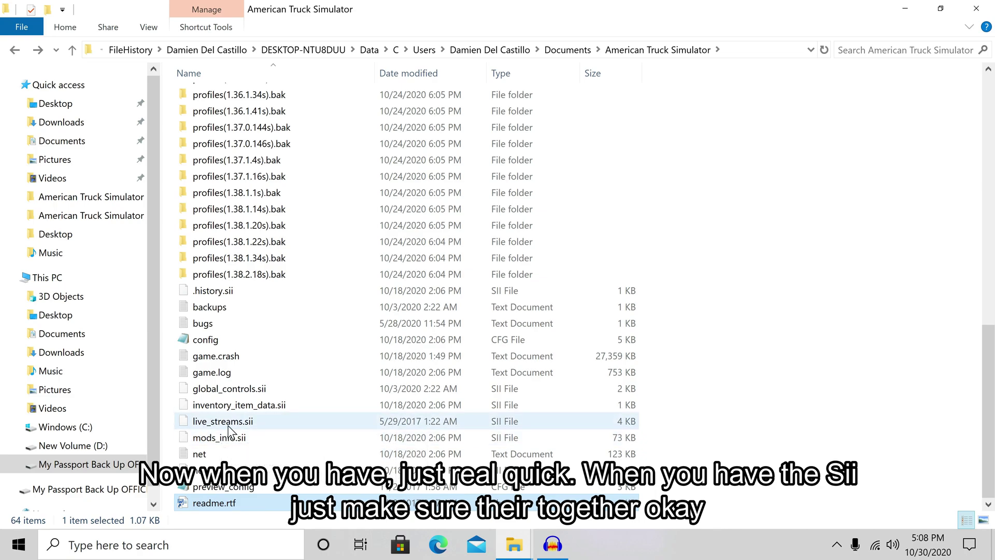
scroll(229, 430, "up", 3)
scroll(222, 399, "up", 9)
Open the numbered subfolder inside profiles(1.6.1.6s).bak.
left_click(250, 163)
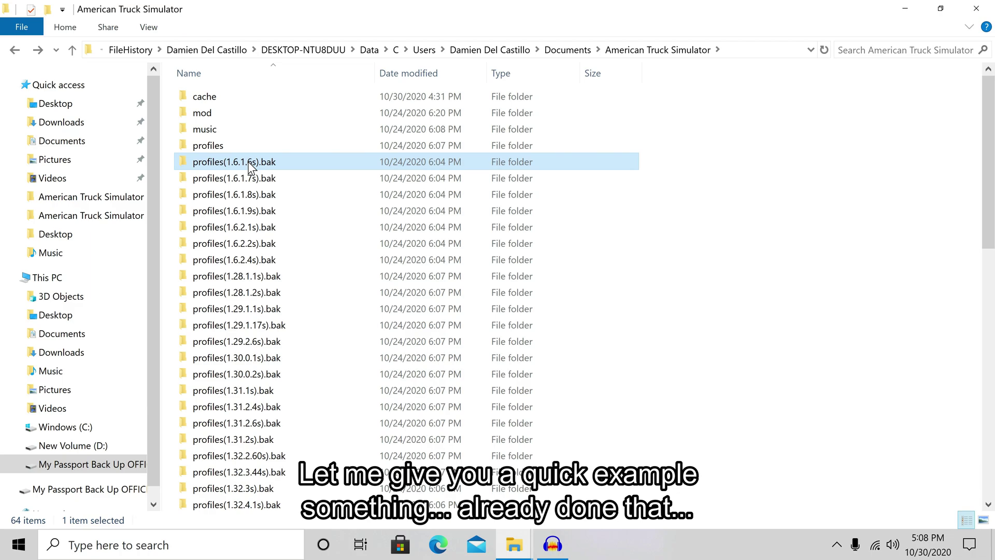
double_click(250, 165)
double_click(269, 100)
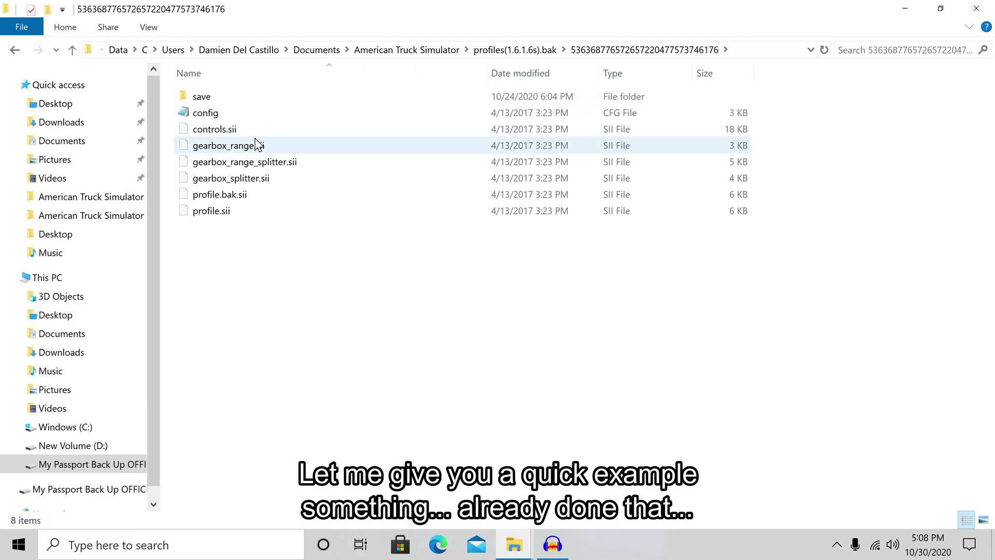
Return to the American Truck Simulator folder and enter profiles(1.6.1.7s).bak's numbered subfolder.
left_click(14, 49)
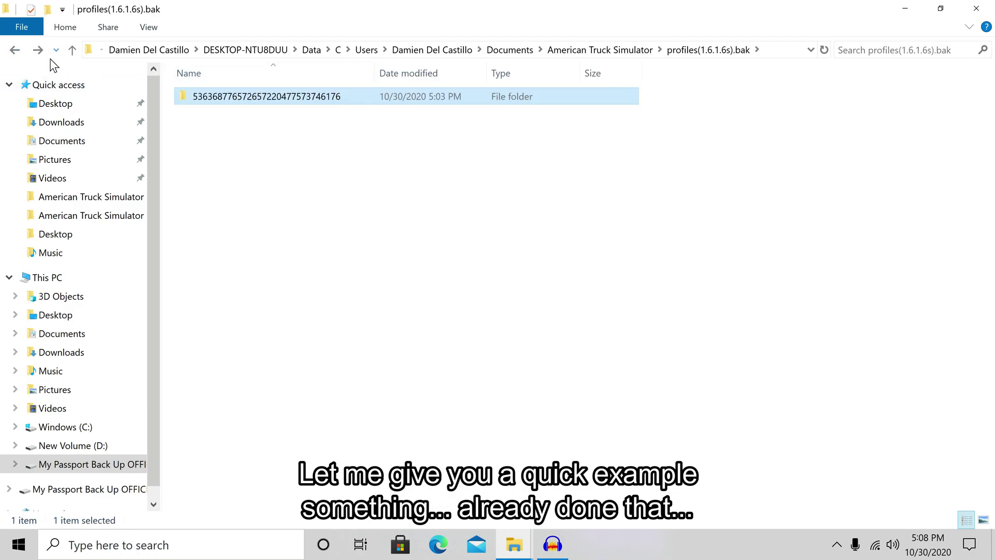
left_click(15, 50)
double_click(265, 178)
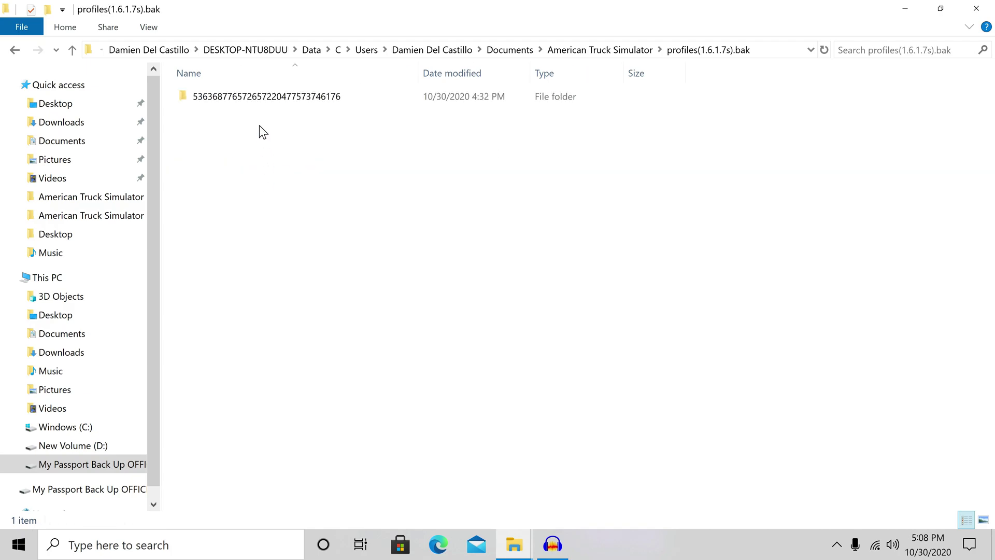
double_click(253, 98)
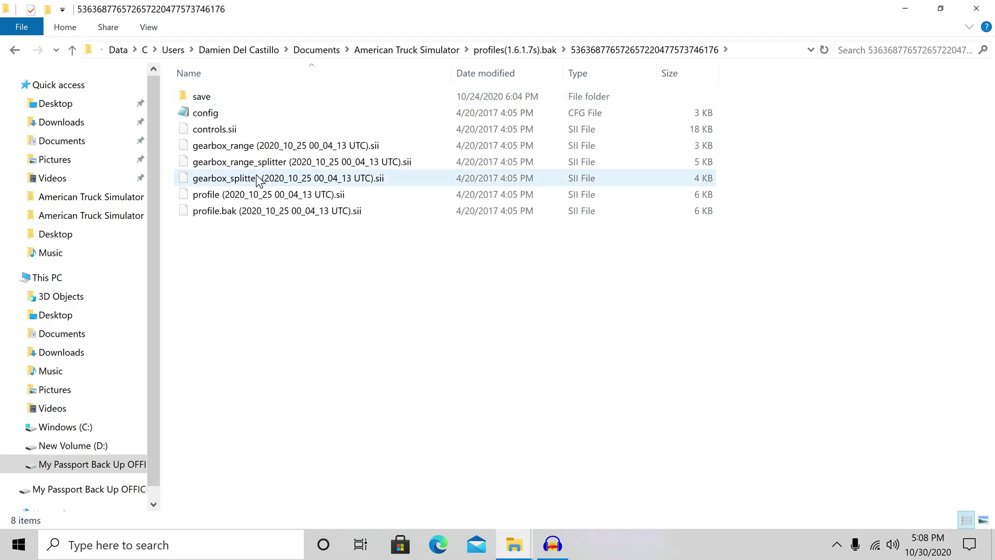
Rename the gearbox_range file to plain gearbox_range.sii, dropping the timestamp and trailing space.
left_click(262, 147)
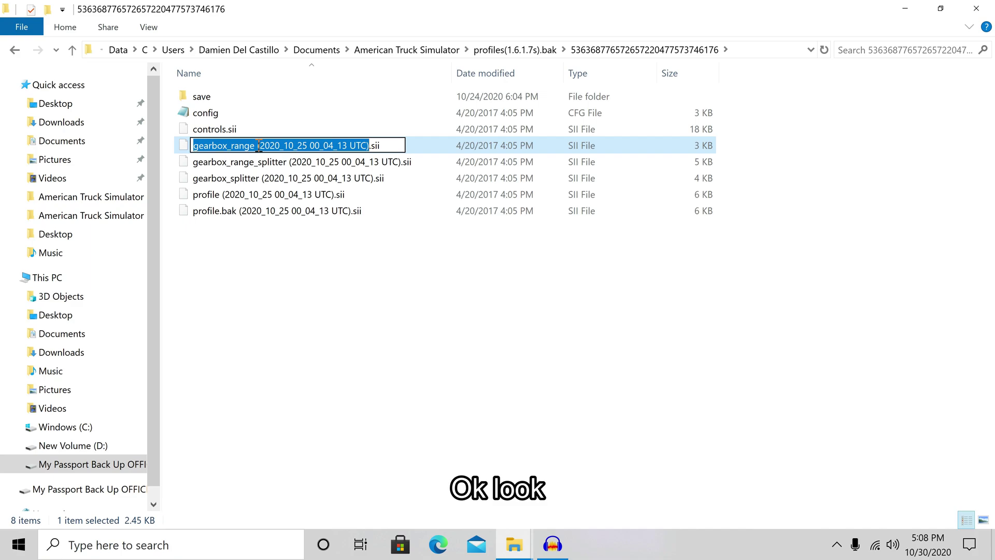
left_click_drag(258, 145, 369, 146)
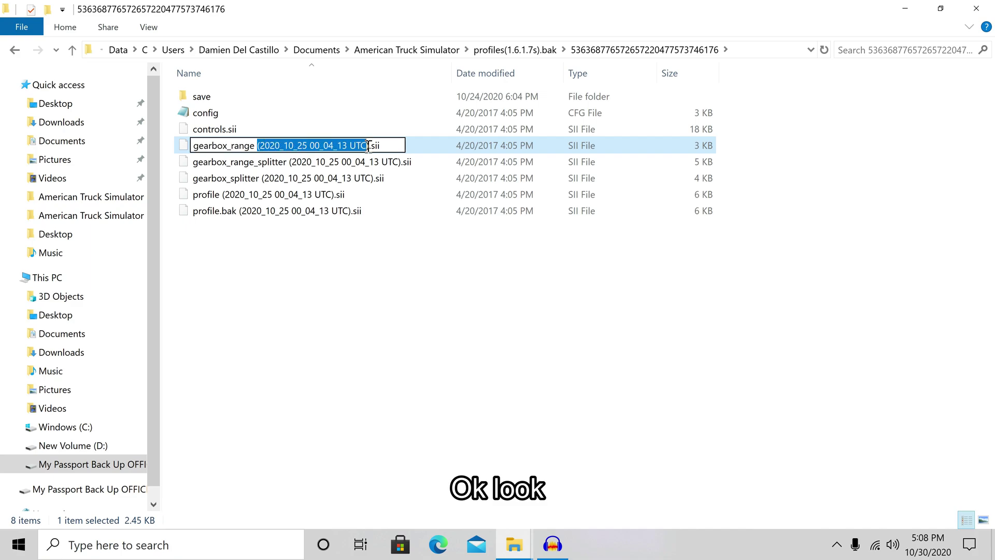
key("BackSpace")
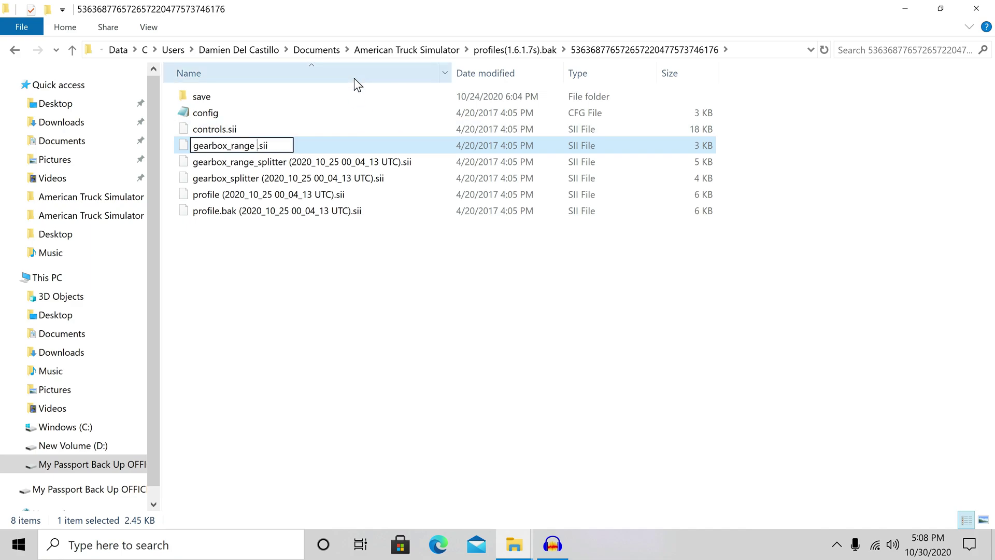
key("BackSpace")
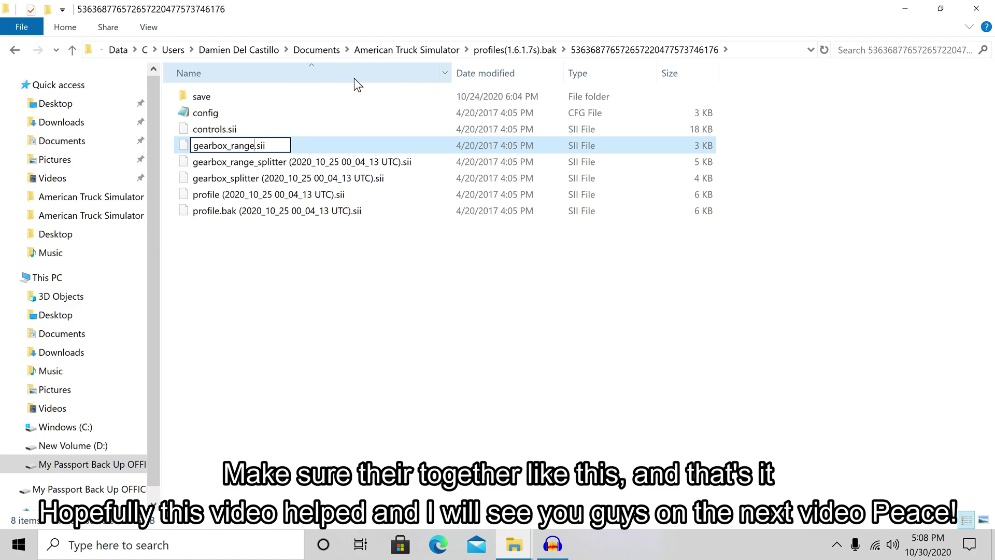
key("Return")
left_click(426, 249)
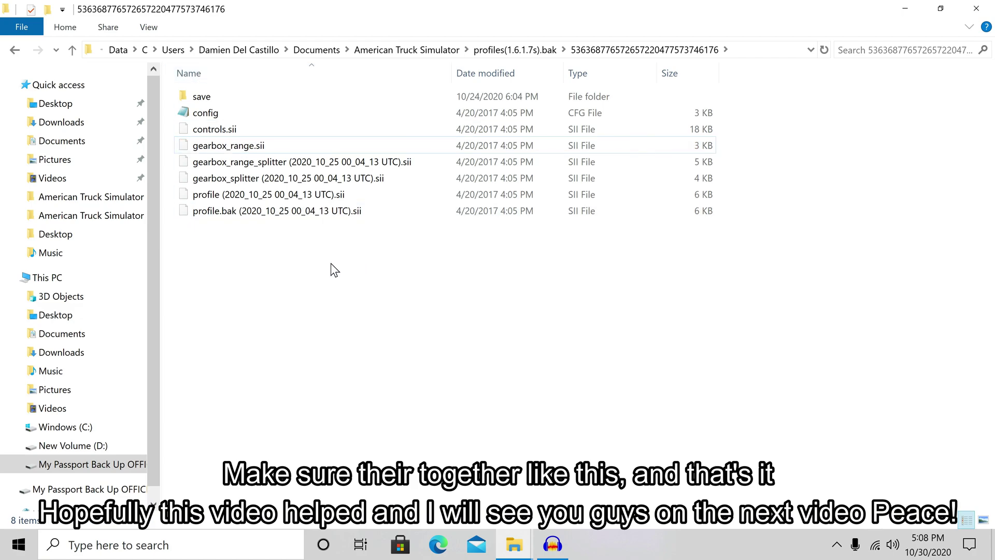